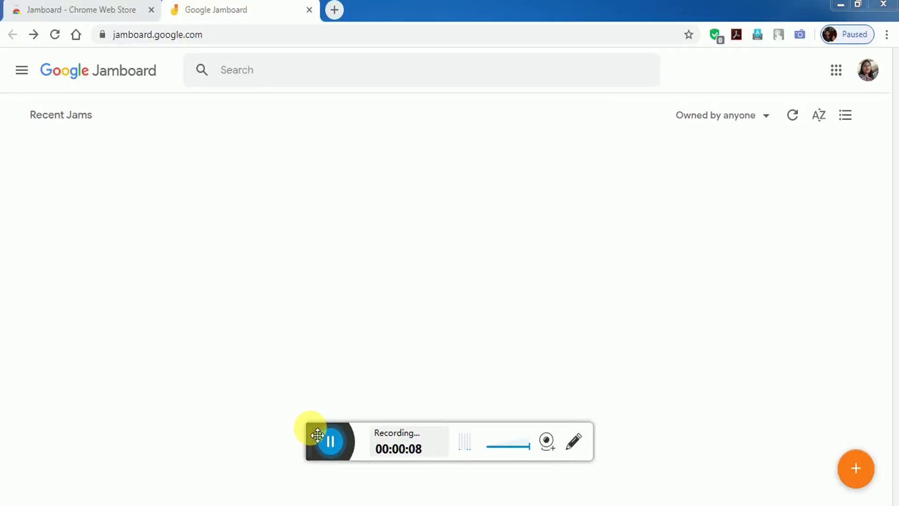
Create a new blank Untitled Jam and bring up the zoom level choices
{"action": "left_click_drag", "start_coordinate": [318, 435], "coordinate": [333, 503]}
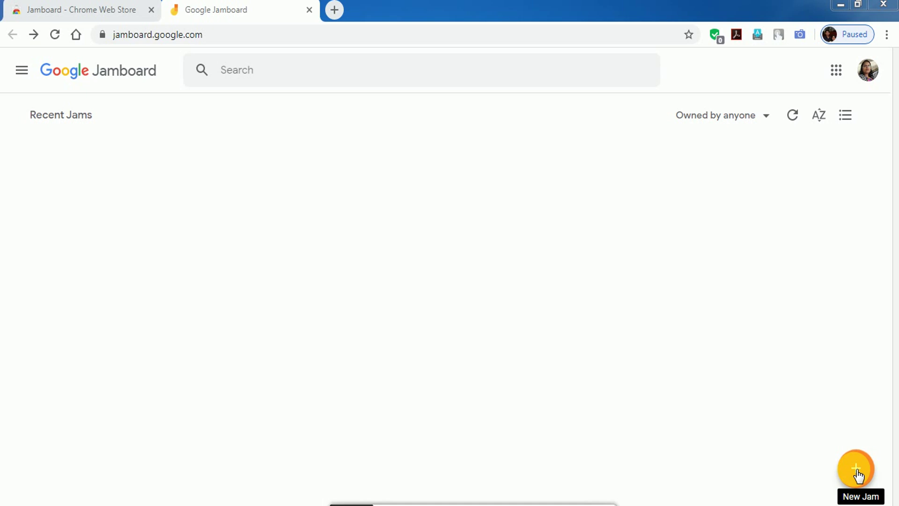
{"action": "left_click", "coordinate": [858, 474]}
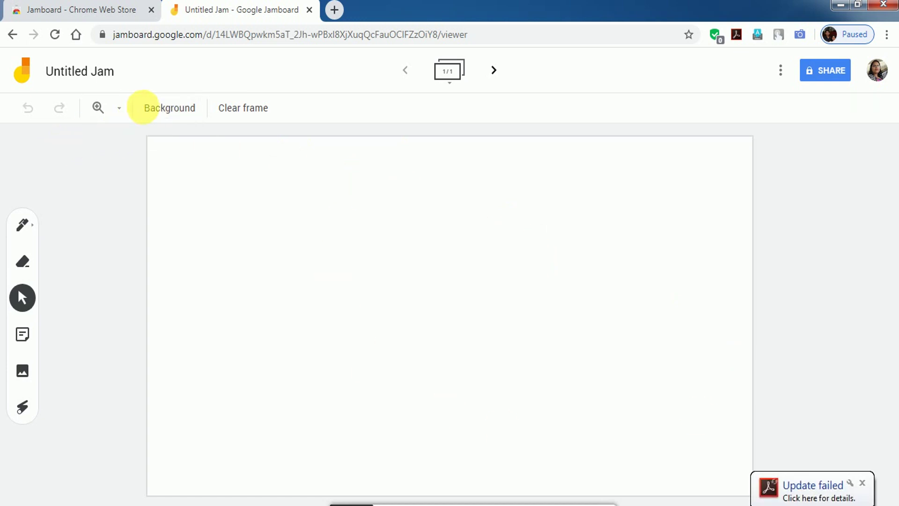
{"action": "left_click", "coordinate": [123, 112]}
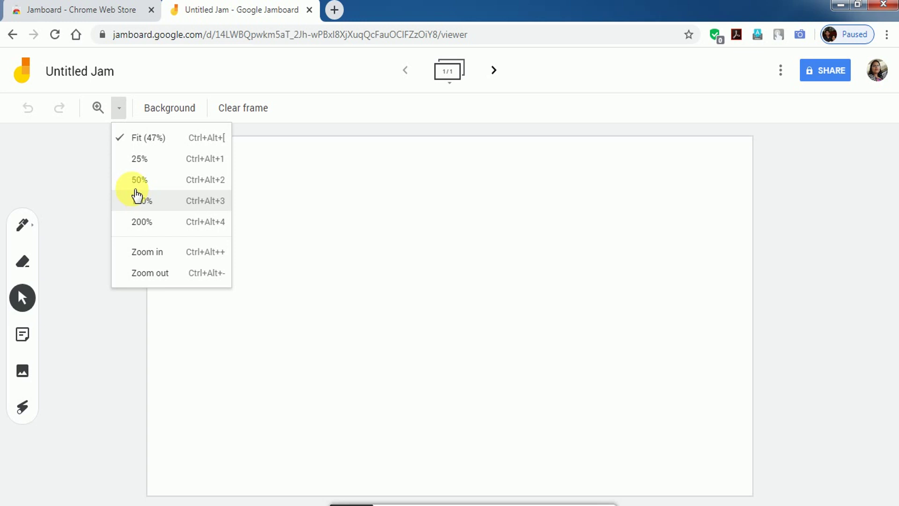
{"action": "left_click", "coordinate": [175, 113]}
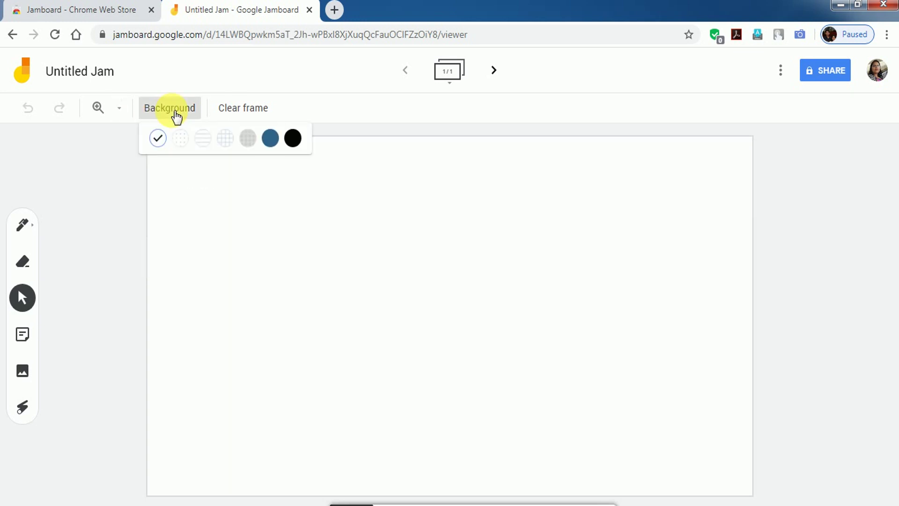
{"action": "left_click", "coordinate": [179, 138]}
{"action": "left_click", "coordinate": [177, 117]}
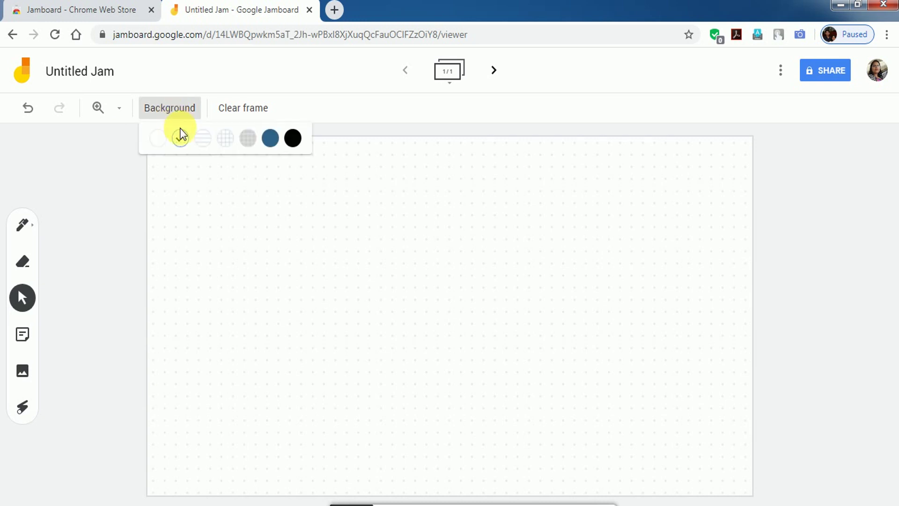
{"action": "left_click", "coordinate": [204, 137]}
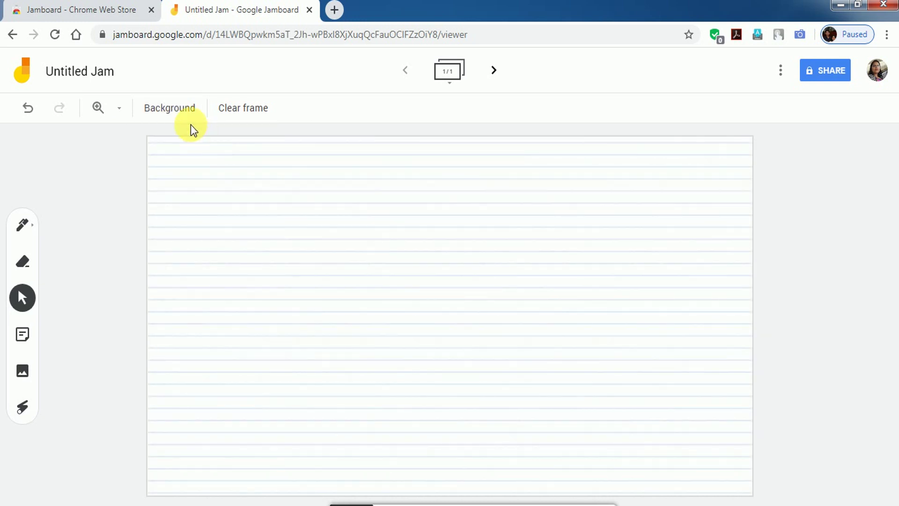
{"action": "left_click", "coordinate": [182, 116]}
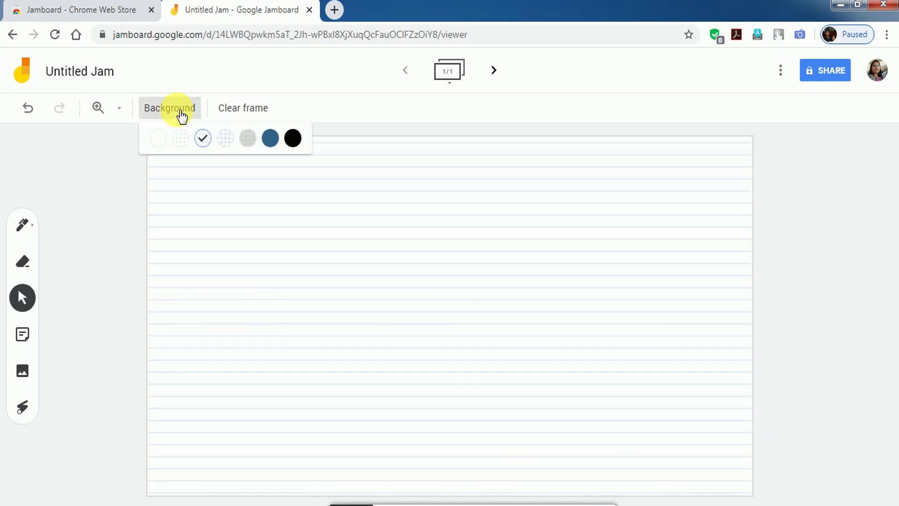
{"action": "left_click", "coordinate": [221, 136]}
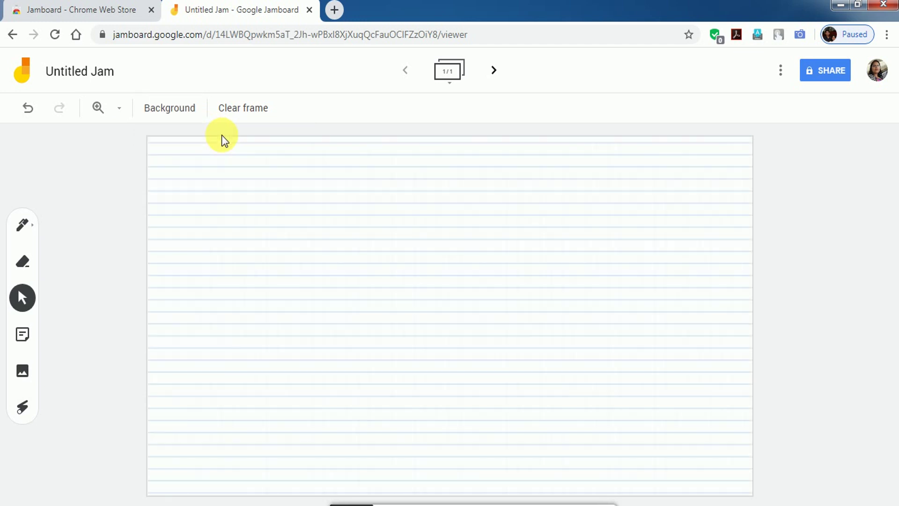
{"action": "left_click", "coordinate": [181, 113]}
{"action": "left_click", "coordinate": [246, 142]}
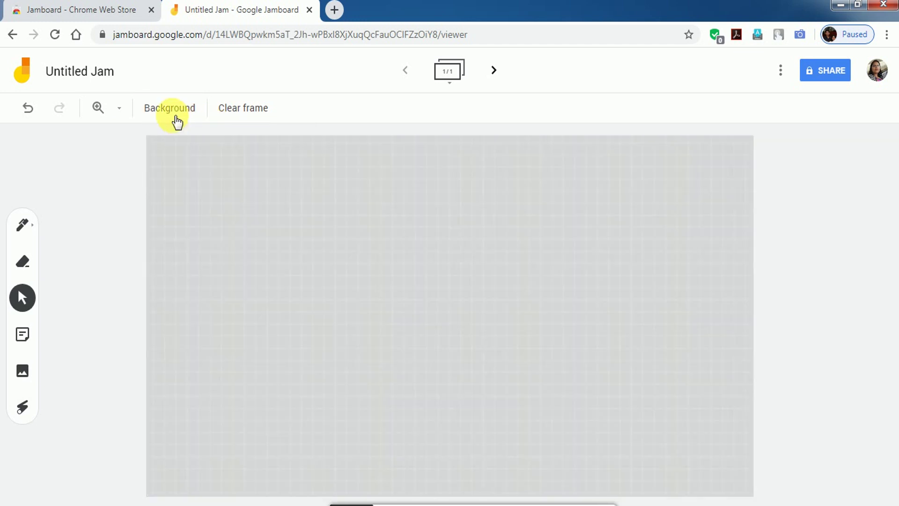
{"action": "left_click", "coordinate": [176, 115]}
{"action": "left_click", "coordinate": [271, 141]}
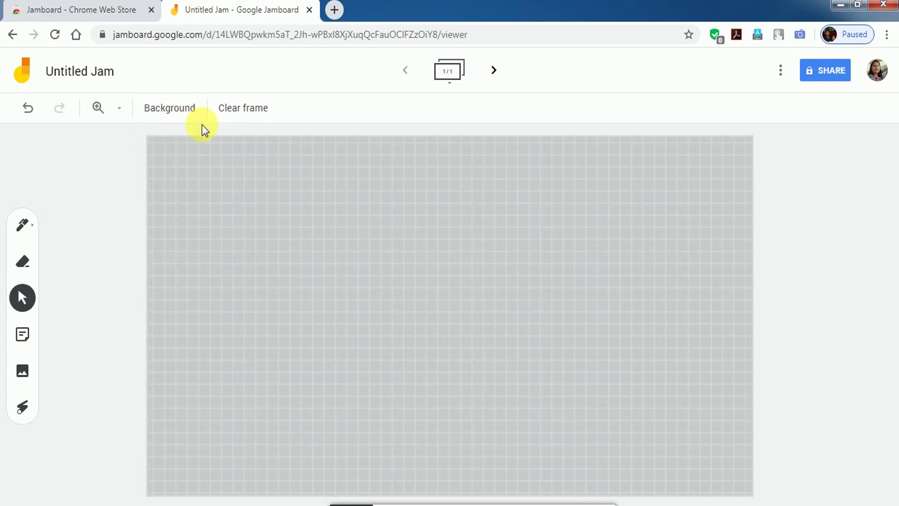
{"action": "left_click", "coordinate": [181, 115]}
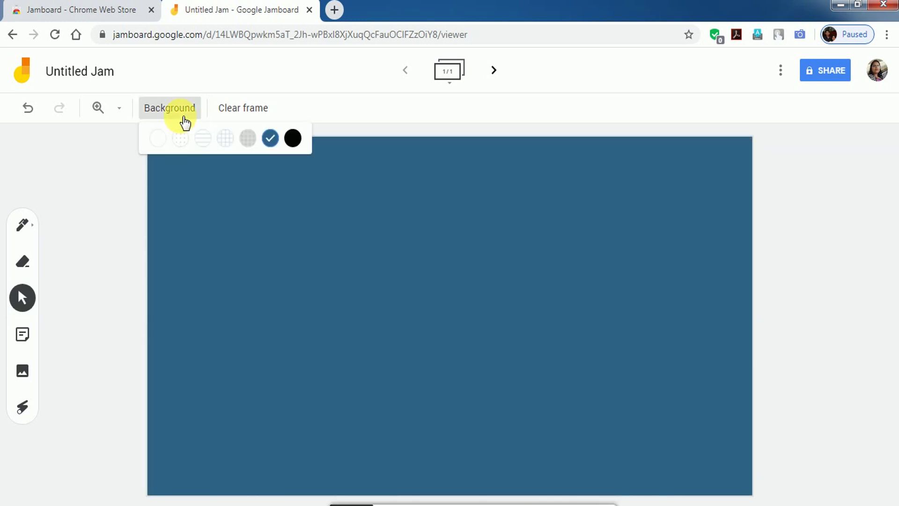
{"action": "left_click", "coordinate": [293, 138]}
{"action": "left_click", "coordinate": [166, 112]}
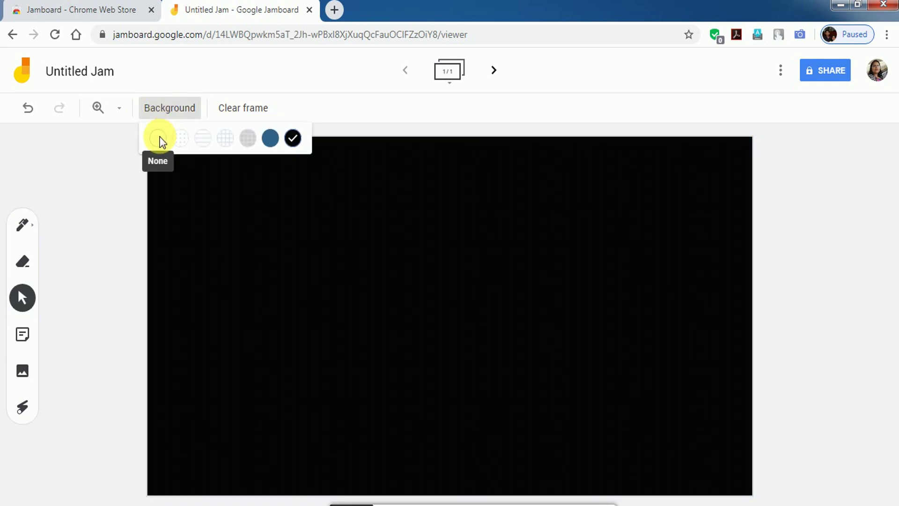
{"action": "left_click", "coordinate": [158, 138]}
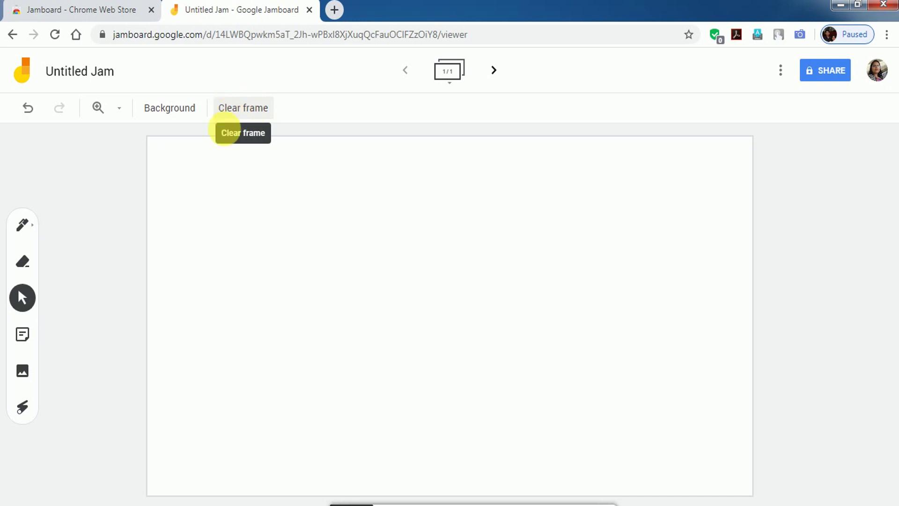
{"action": "left_click", "coordinate": [244, 105]}
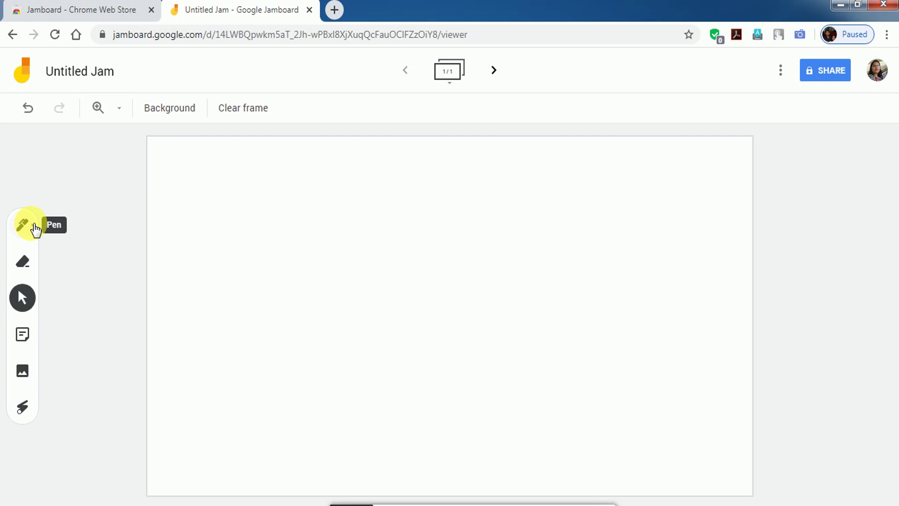
Draw a leaf outline in the frame's middle with the green broad brush pen
{"action": "left_click", "coordinate": [35, 229]}
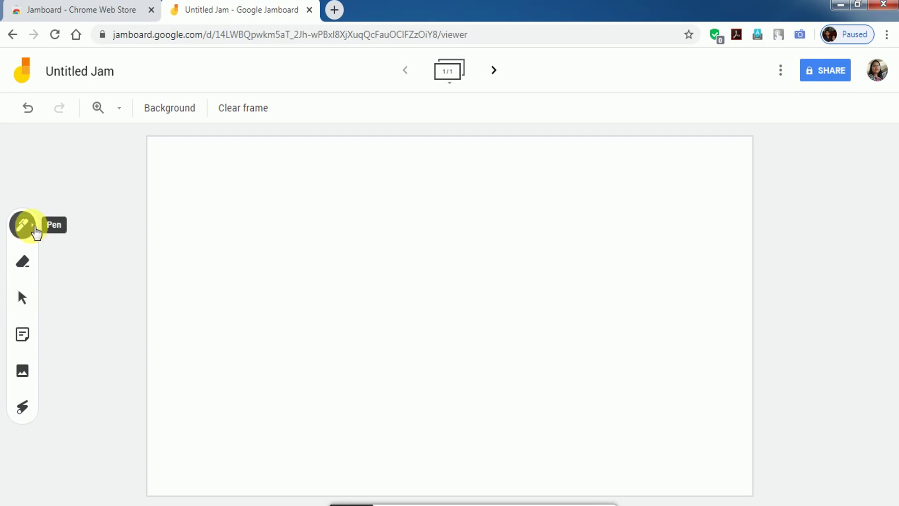
{"action": "left_click", "coordinate": [36, 229]}
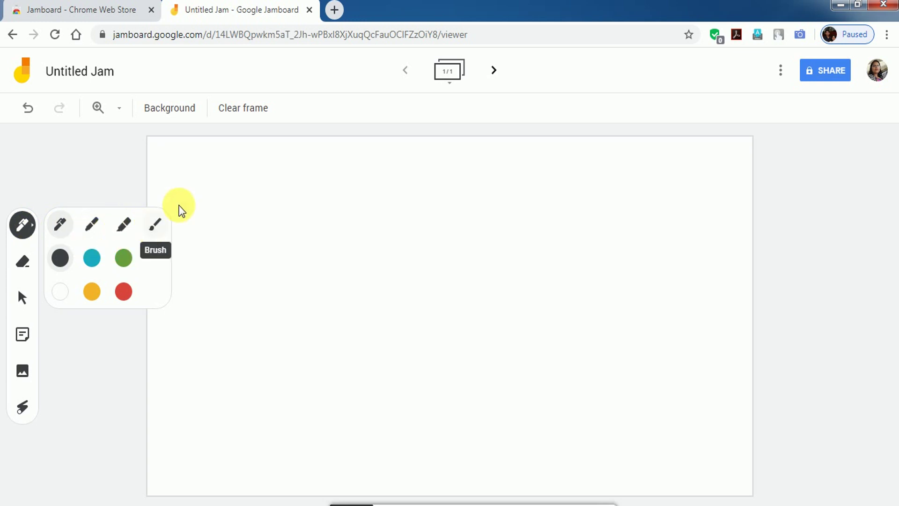
{"action": "left_click", "coordinate": [164, 228]}
{"action": "left_click", "coordinate": [124, 259]}
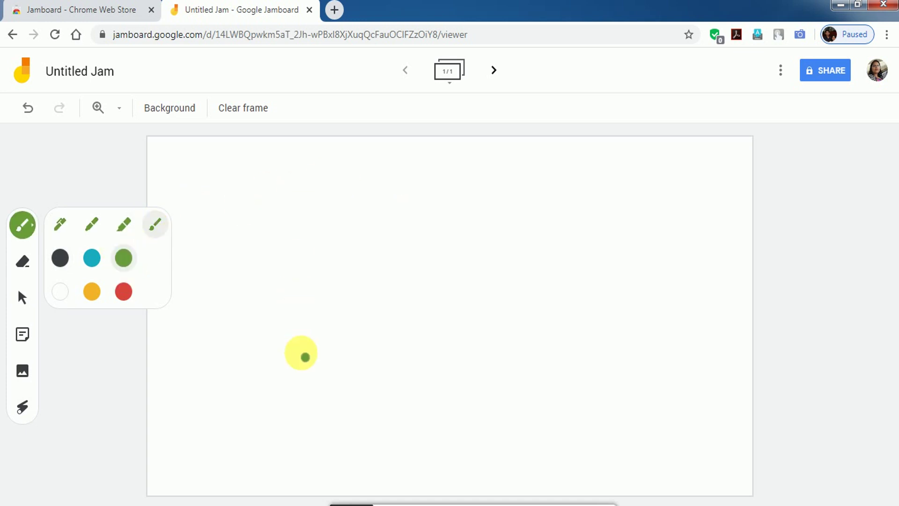
{"action": "mouse_move", "coordinate": [292, 355]}
{"action": "left_mouse_down"}
{"action": "mouse_move", "coordinate": [390, 188]}
{"action": "mouse_move", "coordinate": [349, 384]}
{"action": "mouse_move", "coordinate": [303, 384]}
{"action": "mouse_move", "coordinate": [294, 356]}
{"action": "left_mouse_up"}
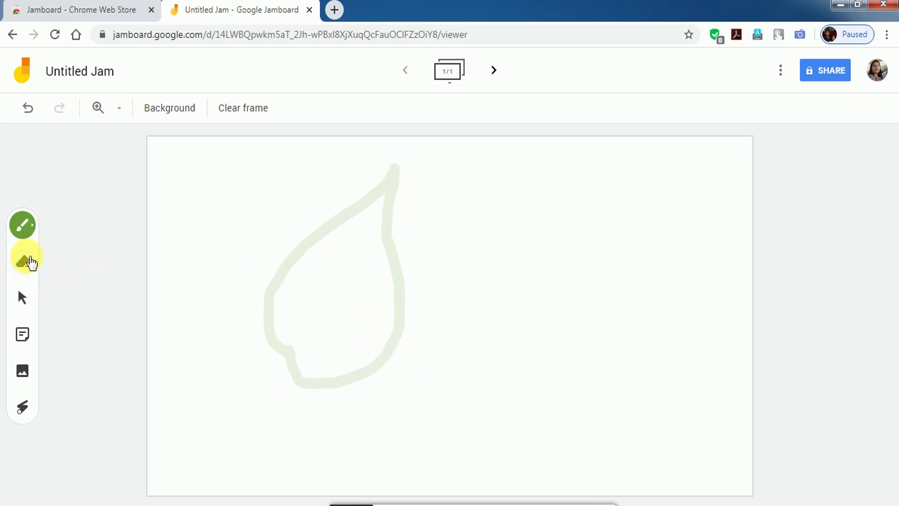
Erase part of the leaf's edge, then clear the whole frame
{"action": "left_click", "coordinate": [33, 267]}
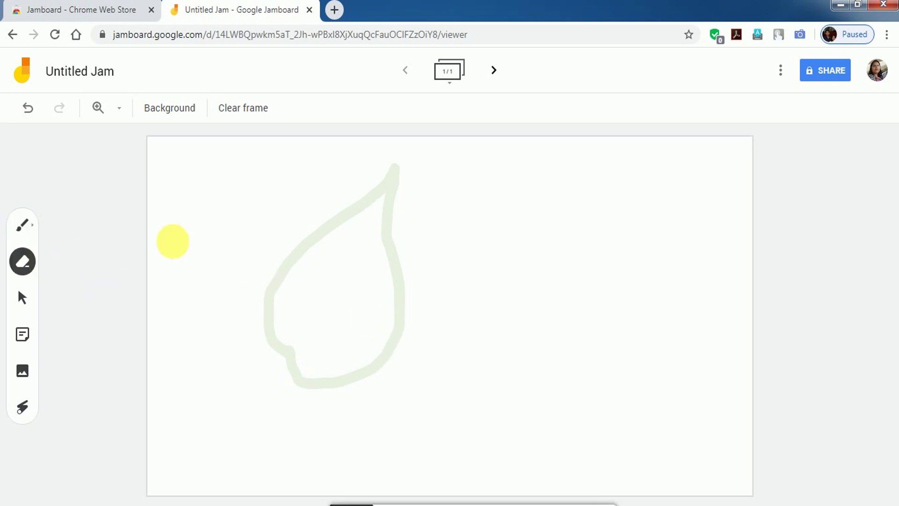
{"action": "left_click_drag", "start_coordinate": [323, 242], "coordinate": [290, 256]}
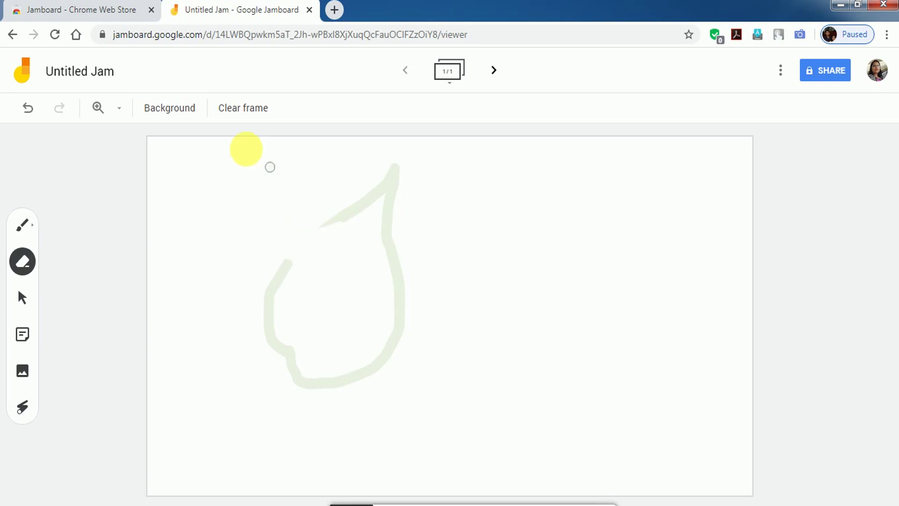
{"action": "left_click", "coordinate": [232, 112]}
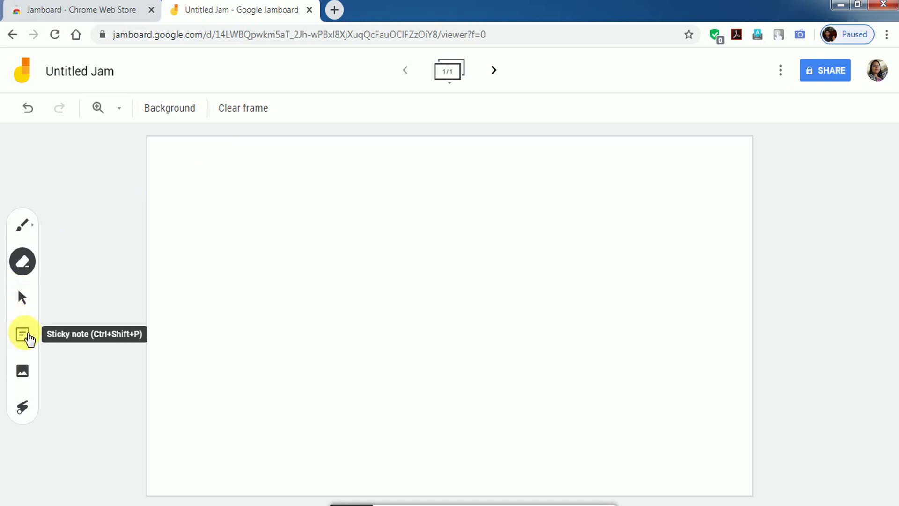
Add yellow sticky notes APPLE, BANANA and CHALK, discarding the leftover empty note
{"action": "left_click", "coordinate": [28, 334]}
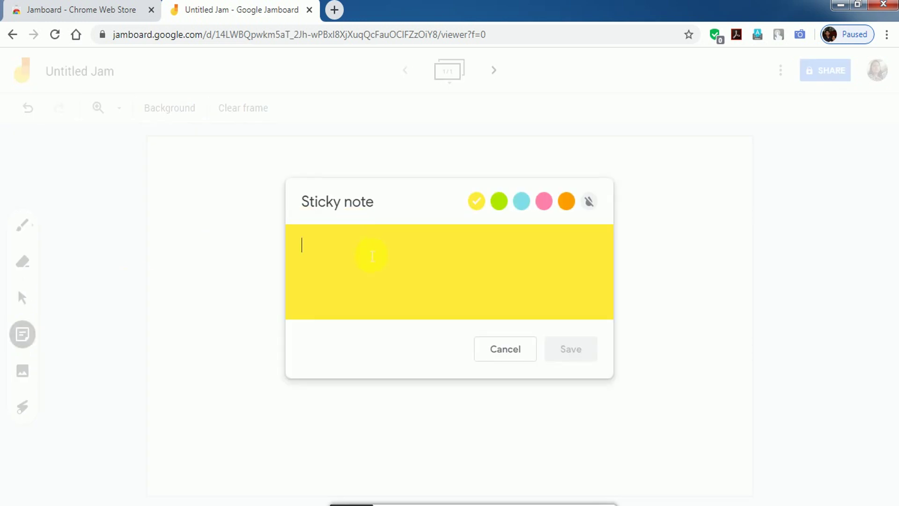
{"action": "type", "text": "APPLE"}
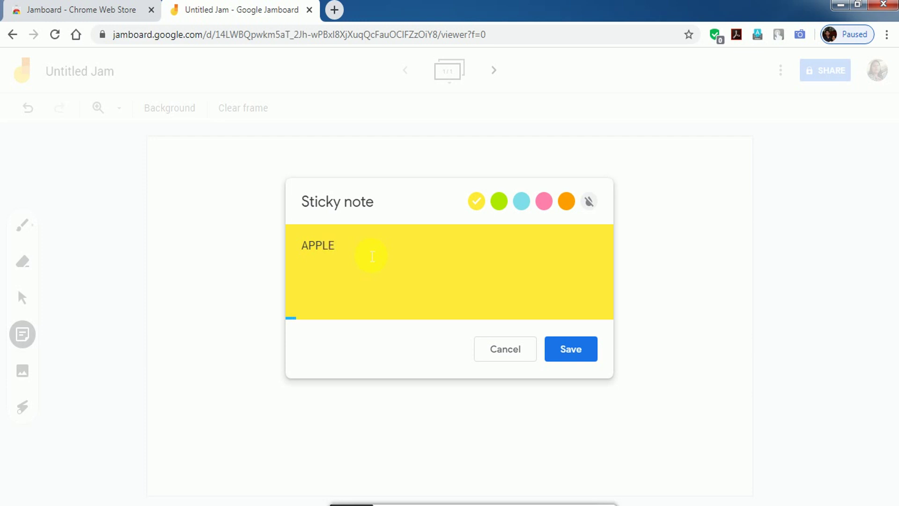
{"action": "left_click", "coordinate": [564, 354]}
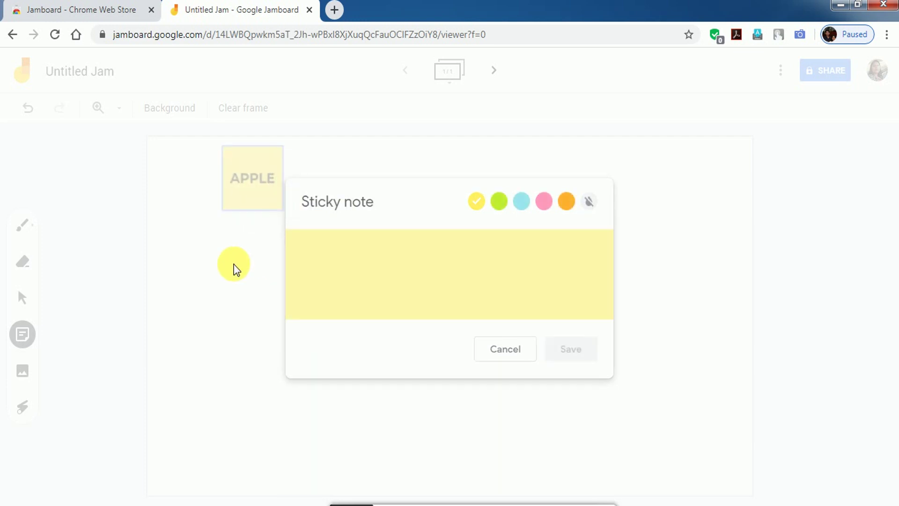
{"action": "type", "text": "bAN"}
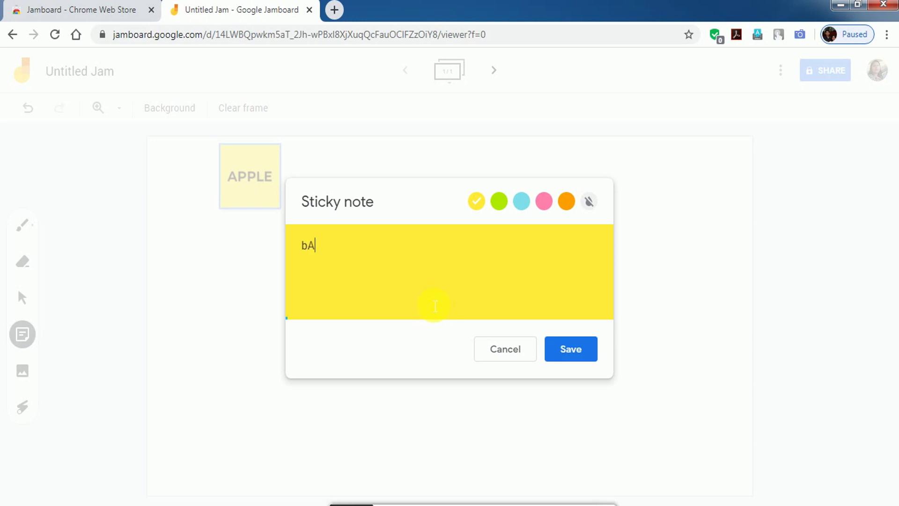
{"action": "key", "text": "BackSpace"}
{"action": "type", "text": "BANANA"}
{"action": "left_click", "coordinate": [571, 351]}
{"action": "left_click", "coordinate": [425, 212]}
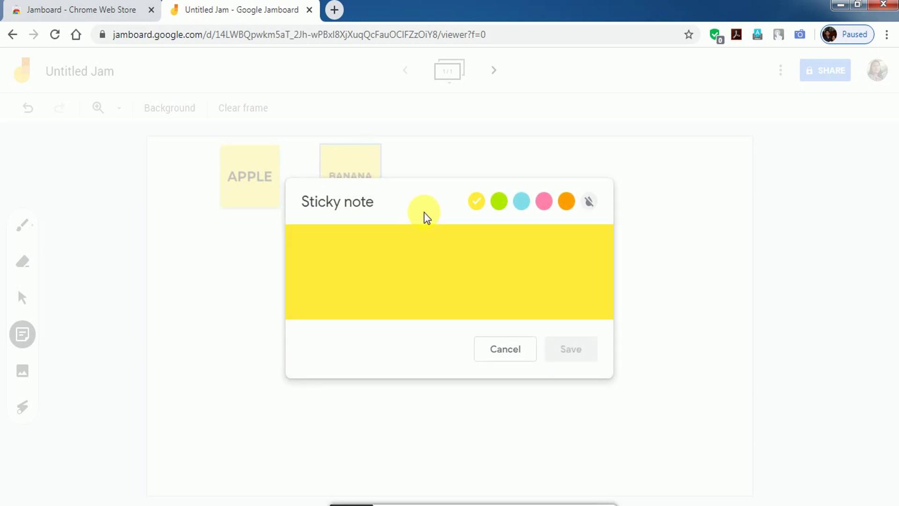
{"action": "type", "text": "CH"}
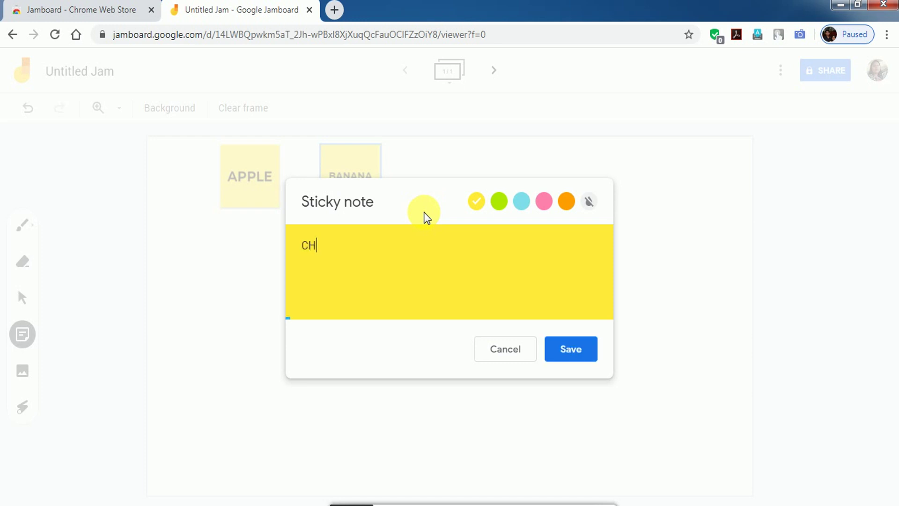
{"action": "type", "text": "ALK"}
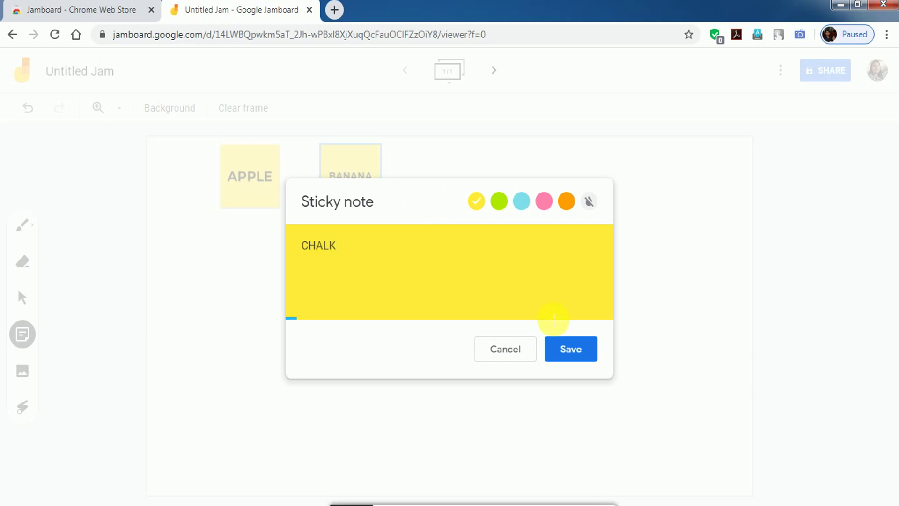
{"action": "left_click", "coordinate": [553, 350]}
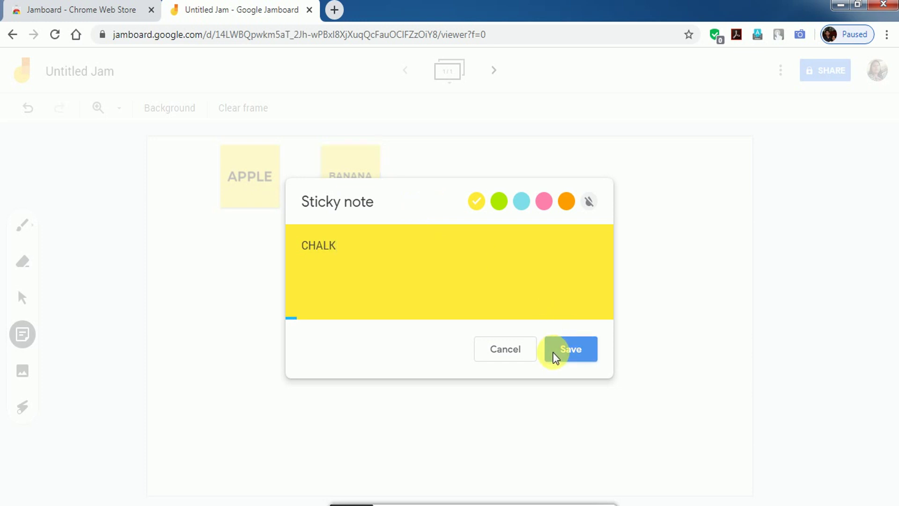
{"action": "left_click", "coordinate": [502, 349]}
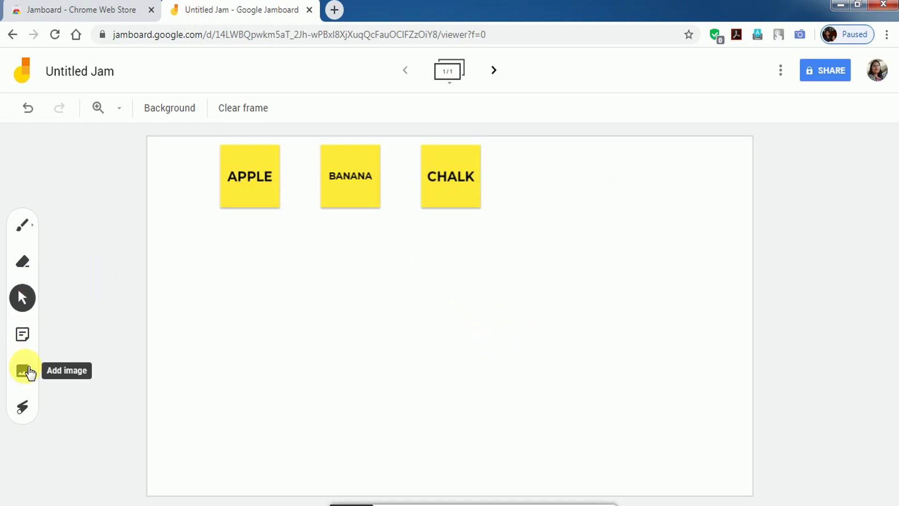
Search Google Images for APPLE and insert the red apple photo
{"action": "left_click", "coordinate": [23, 370]}
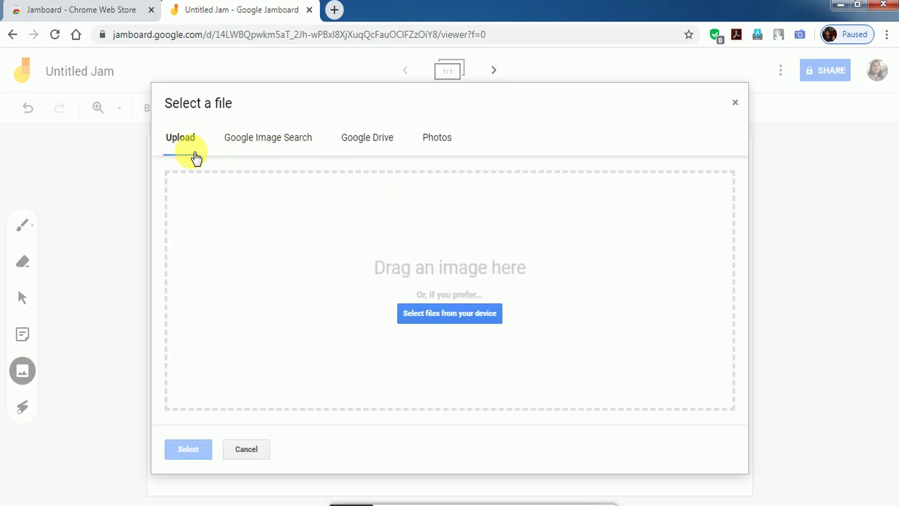
{"action": "left_click", "coordinate": [272, 141]}
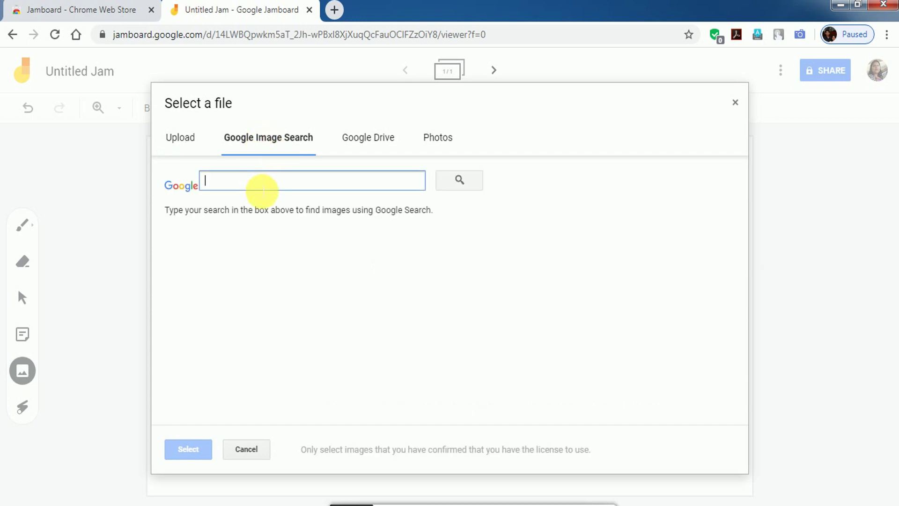
{"action": "type", "text": "APLE"}
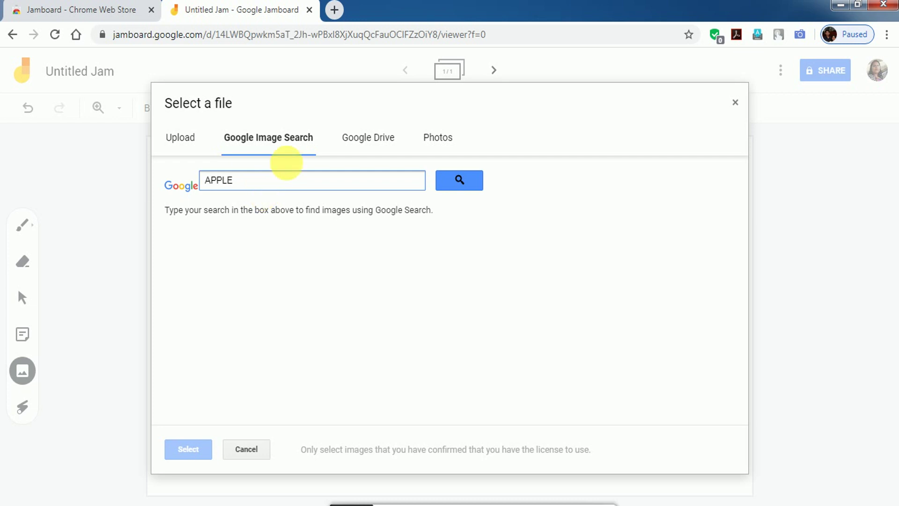
{"action": "left_click", "coordinate": [459, 174]}
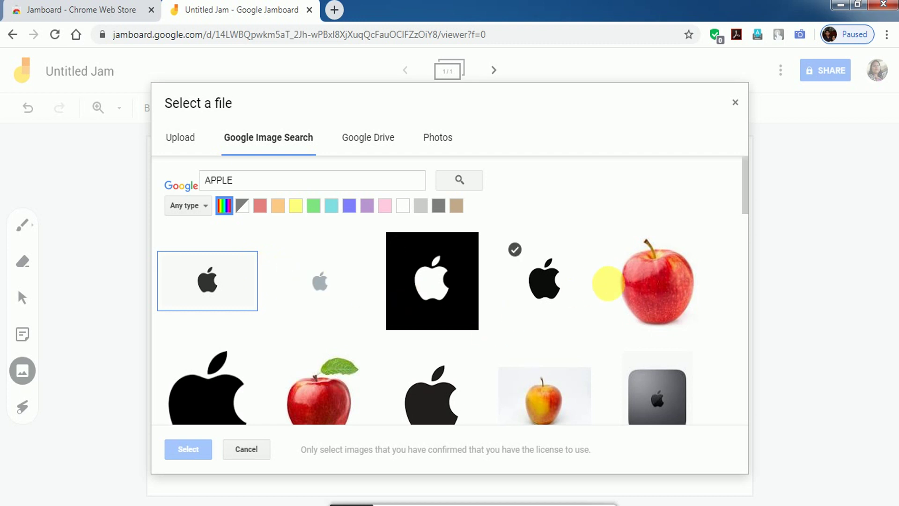
{"action": "left_click", "coordinate": [658, 286]}
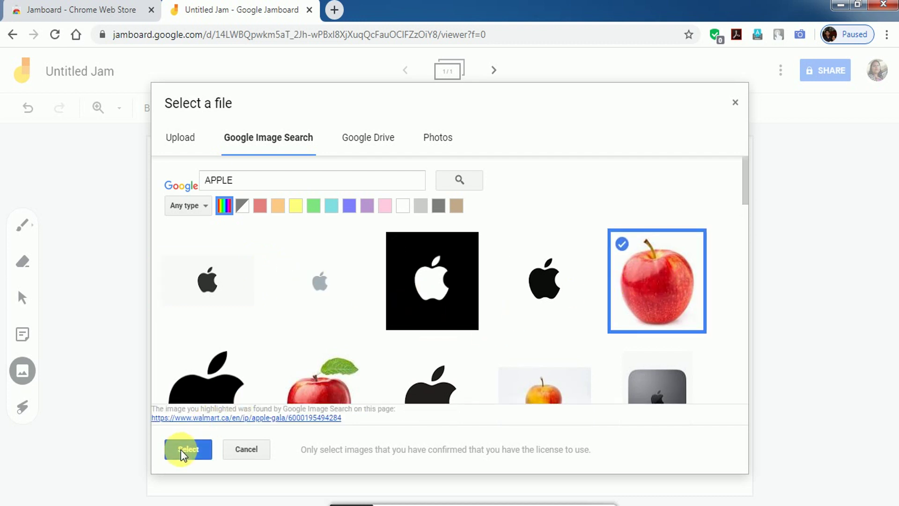
{"action": "left_click", "coordinate": [180, 450]}
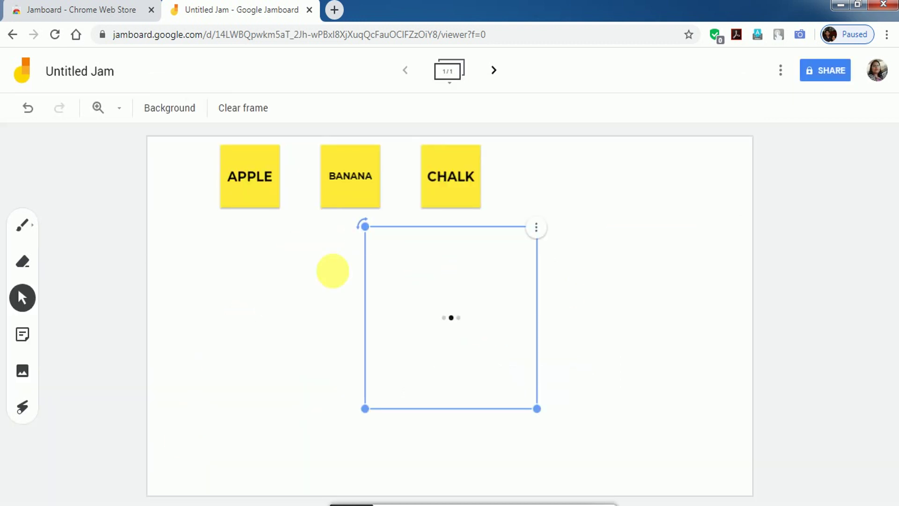
Replace the image search term with bANANA and insert the first bunch-of-bananas photo
{"action": "left_click", "coordinate": [22, 373]}
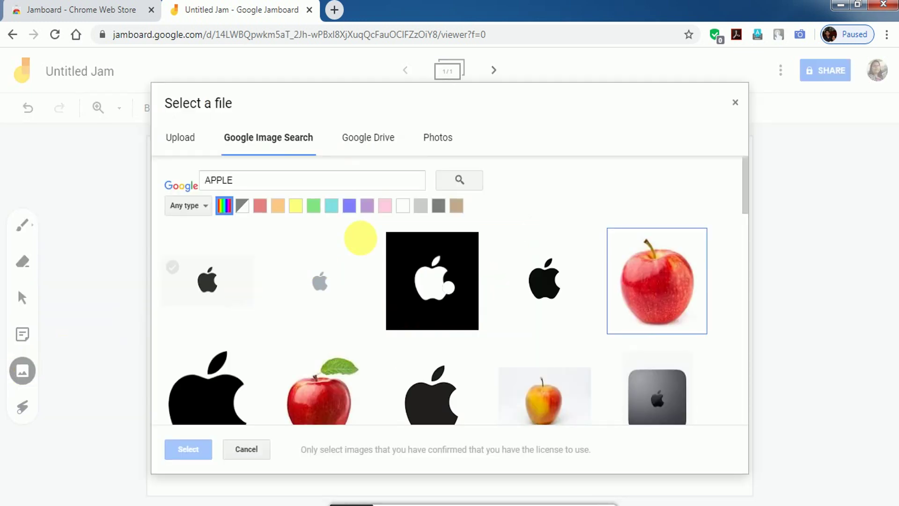
{"action": "left_click_drag", "start_coordinate": [264, 182], "coordinate": [140, 185]}
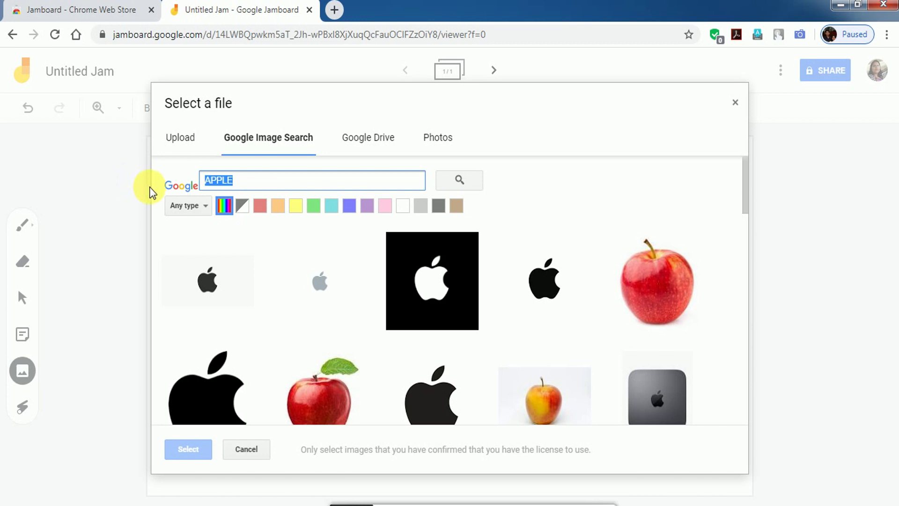
{"action": "type", "text": "bANANA"}
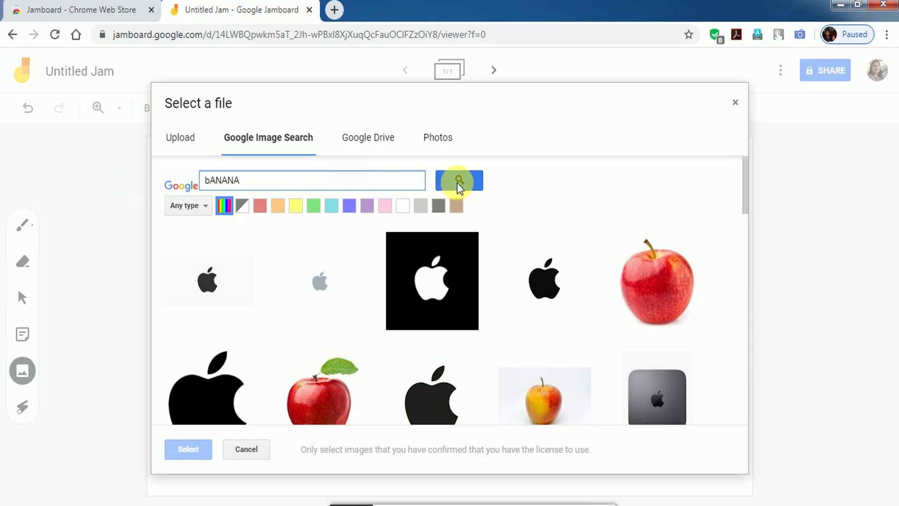
{"action": "left_click", "coordinate": [455, 183]}
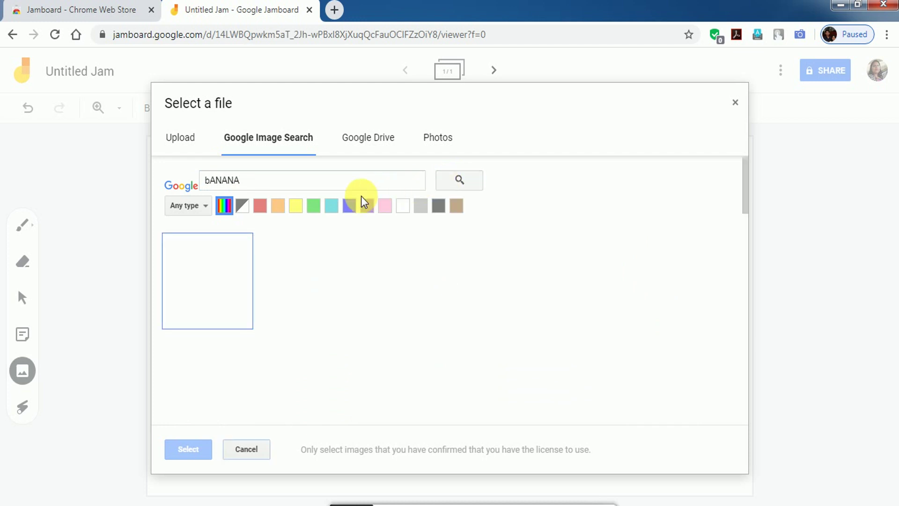
{"action": "left_click", "coordinate": [221, 281]}
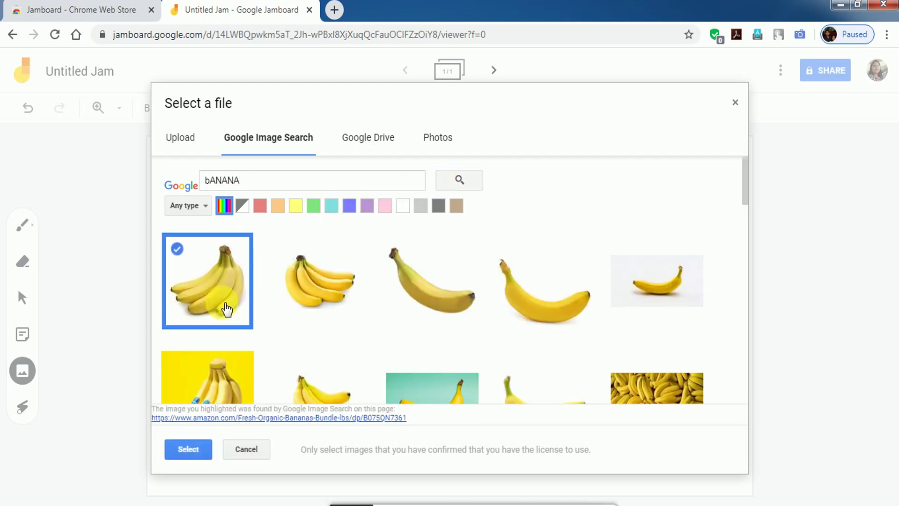
{"action": "left_click", "coordinate": [199, 452]}
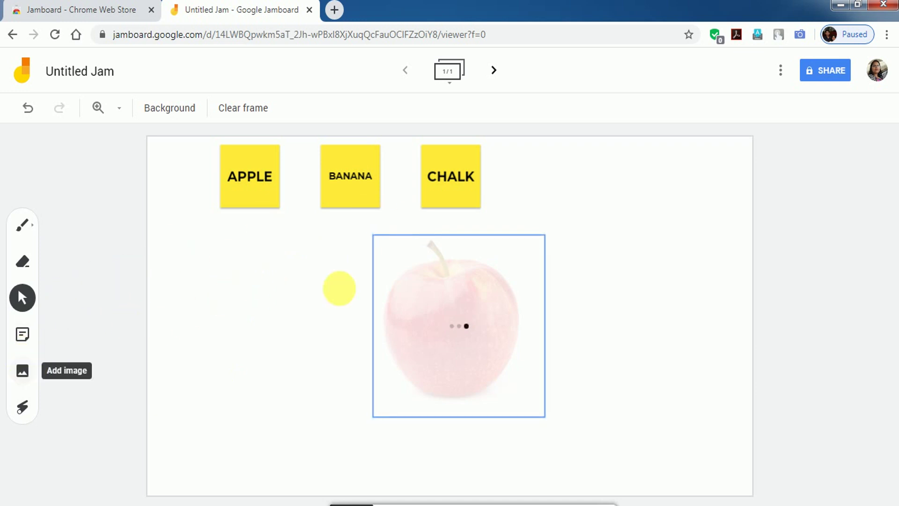
Move the banana photo right of the apple and pick a pastel chalk photo from a CHALK search
{"action": "left_click_drag", "start_coordinate": [453, 298], "coordinate": [622, 291]}
{"action": "left_click", "coordinate": [22, 371]}
{"action": "type", "text": "bANANA"}
{"action": "left_click_drag", "start_coordinate": [321, 180], "coordinate": [128, 187]}
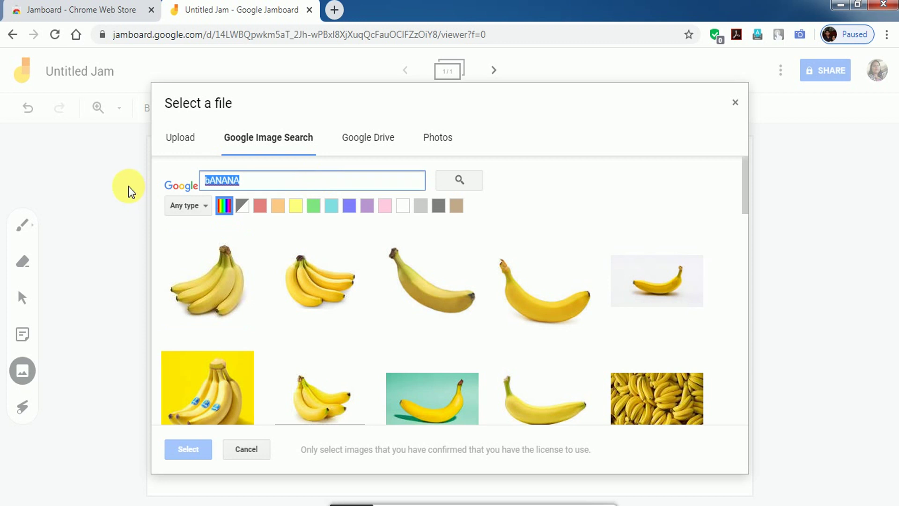
{"action": "type", "text": "CHALK"}
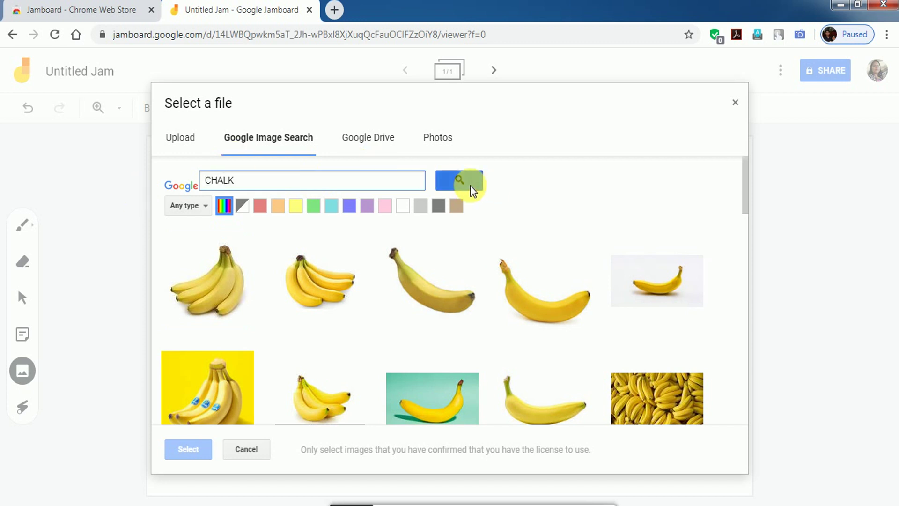
{"action": "left_click", "coordinate": [470, 186]}
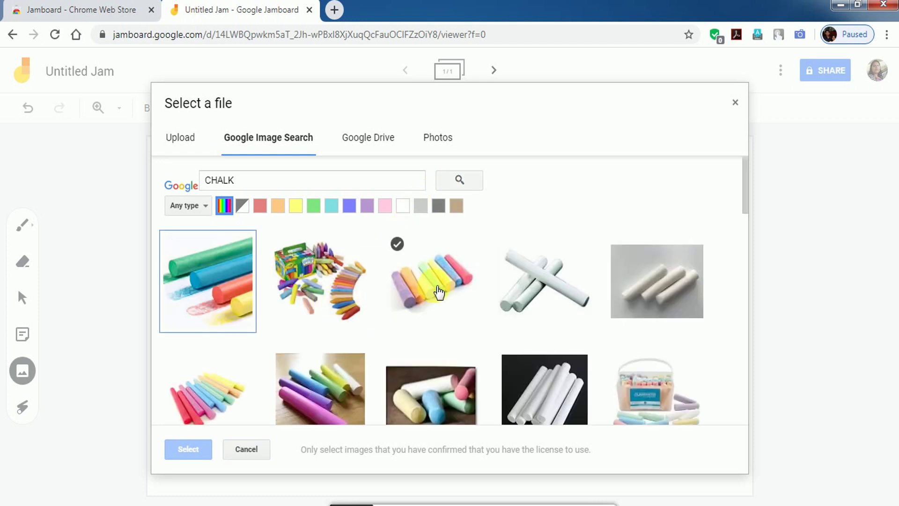
{"action": "left_click", "coordinate": [421, 293]}
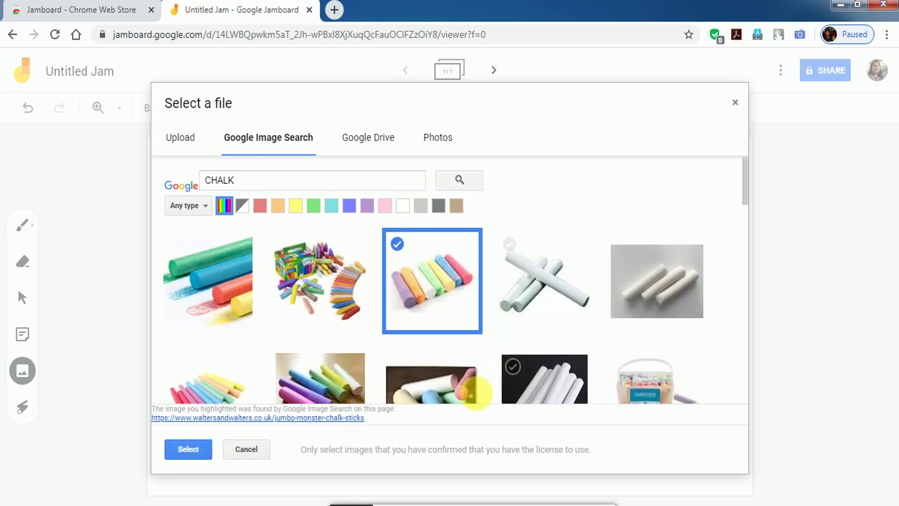
Insert the chalk photo, line up apple, banana and chalk images, and move CHALK and BANANA notes above theirs
{"action": "left_click", "coordinate": [196, 449]}
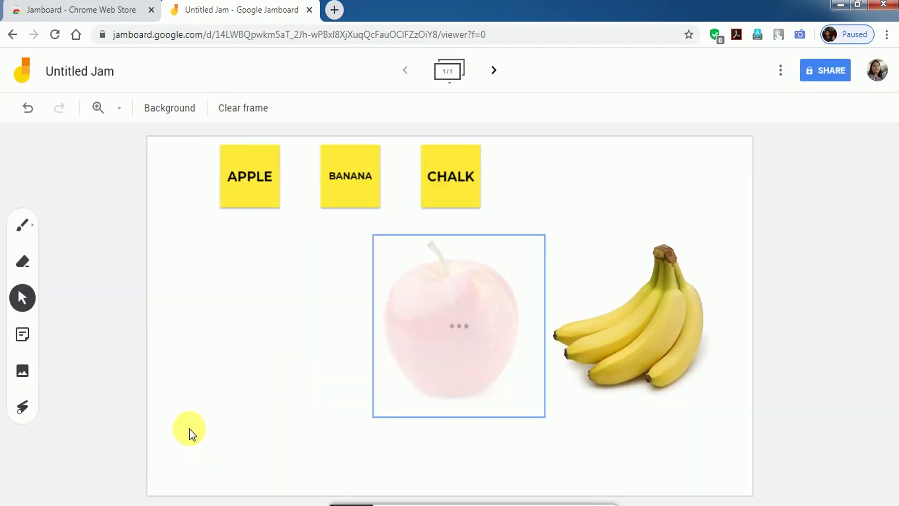
{"action": "left_click", "coordinate": [443, 306]}
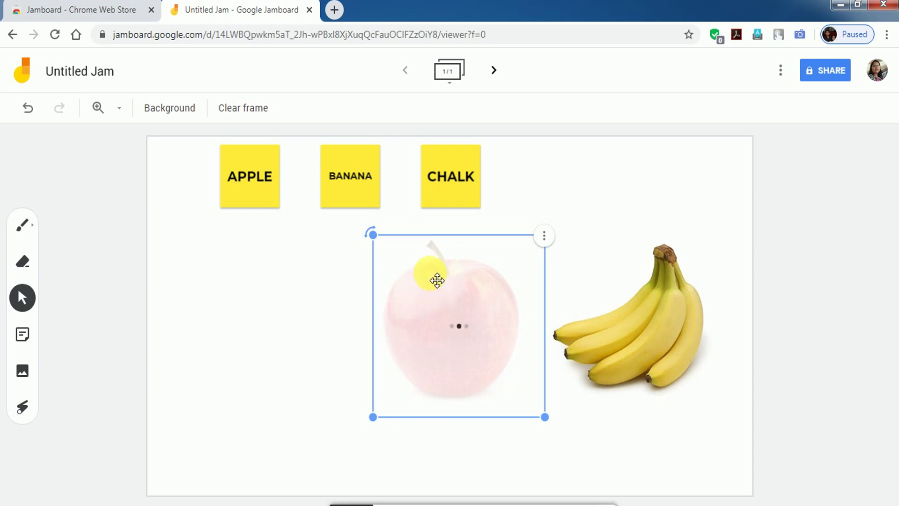
{"action": "left_click_drag", "start_coordinate": [436, 280], "coordinate": [567, 363]}
{"action": "left_click_drag", "start_coordinate": [457, 321], "coordinate": [275, 335]}
{"action": "left_click", "coordinate": [621, 377]}
{"action": "mouse_move", "coordinate": [578, 359]}
{"action": "left_mouse_down"}
{"action": "mouse_move", "coordinate": [635, 358]}
{"action": "mouse_move", "coordinate": [654, 381]}
{"action": "left_mouse_up"}
{"action": "left_click", "coordinate": [620, 325]}
{"action": "left_click_drag", "start_coordinate": [620, 325], "coordinate": [436, 318]}
{"action": "left_click_drag", "start_coordinate": [677, 459], "coordinate": [661, 288]}
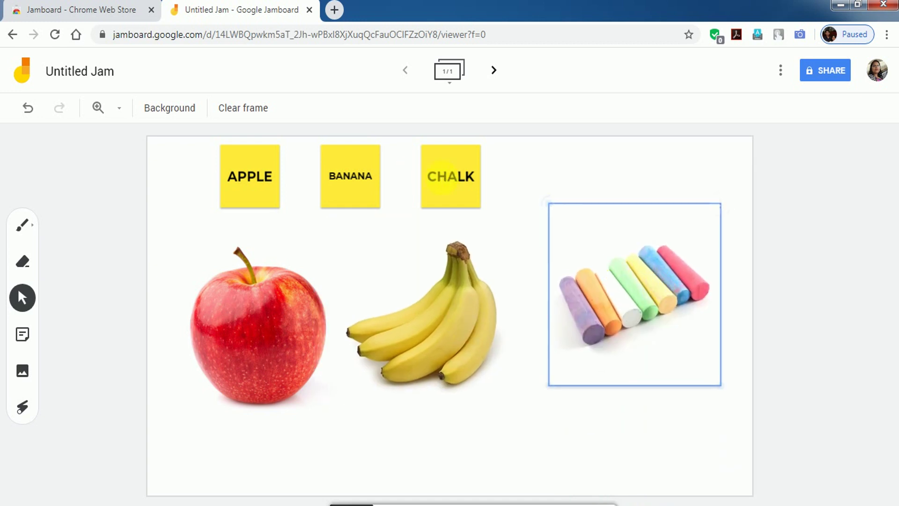
{"action": "left_click_drag", "start_coordinate": [450, 186], "coordinate": [633, 194]}
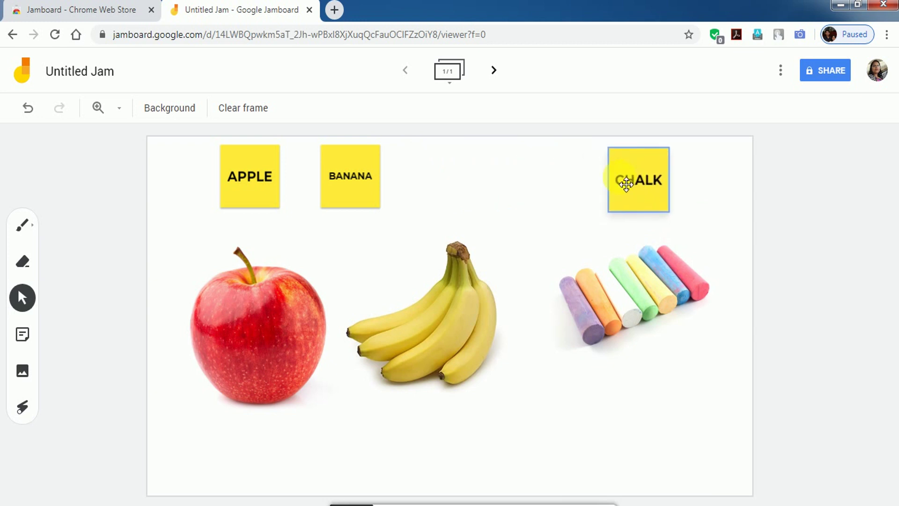
{"action": "left_click_drag", "start_coordinate": [387, 171], "coordinate": [475, 181]}
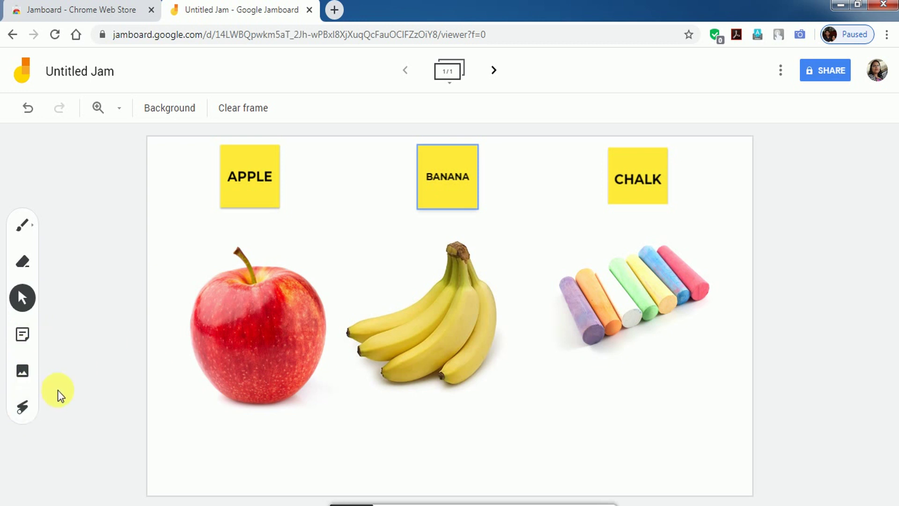
Select the laser pointer, add a blank second frame, and return to frame one
{"action": "left_click", "coordinate": [28, 405]}
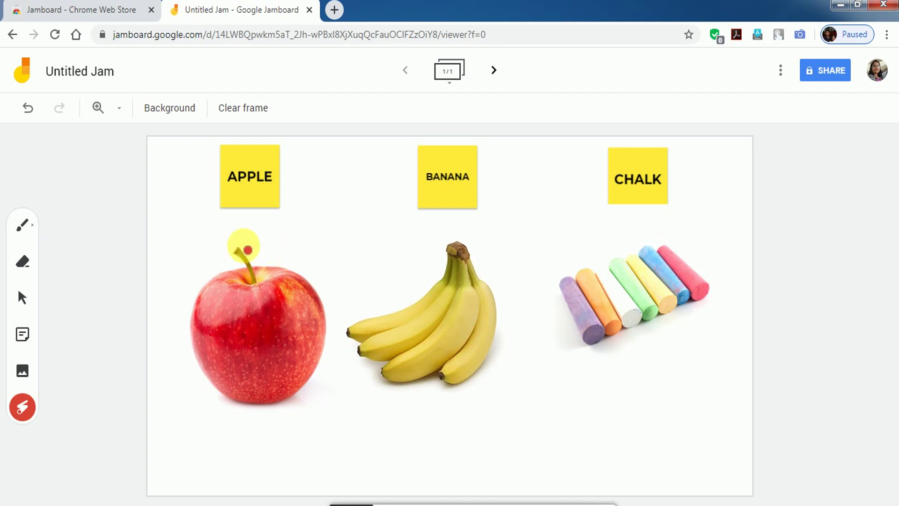
{"action": "left_click", "coordinate": [496, 74]}
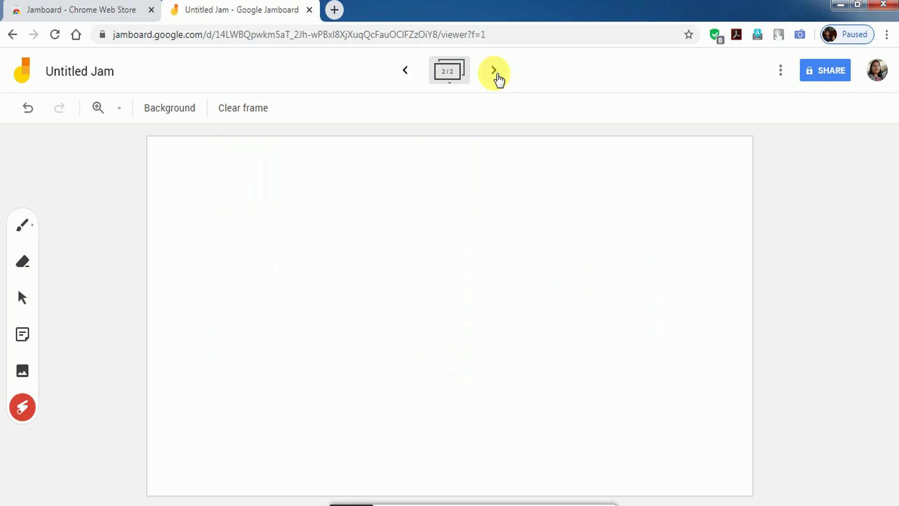
{"action": "left_click", "coordinate": [407, 71]}
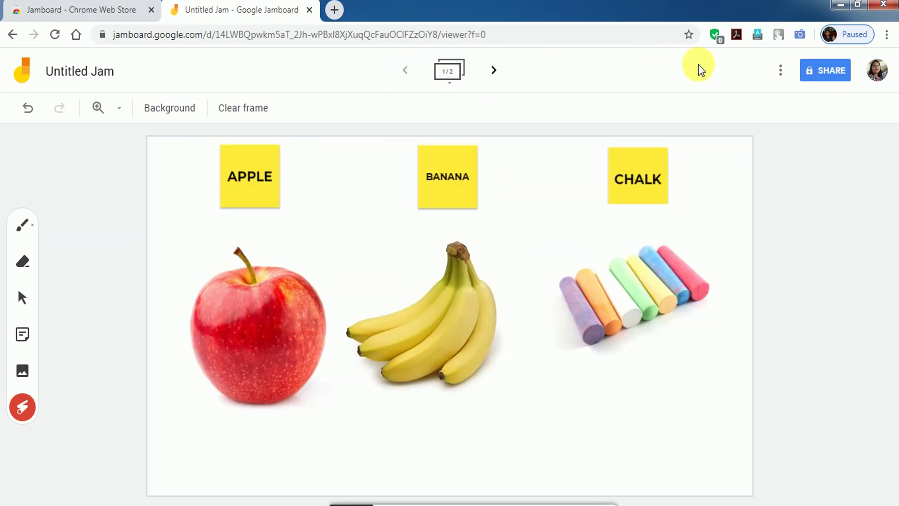
Rename the jam from Untitled Jam to 'aLPHABETS' through the More actions menu
{"action": "left_click", "coordinate": [787, 74]}
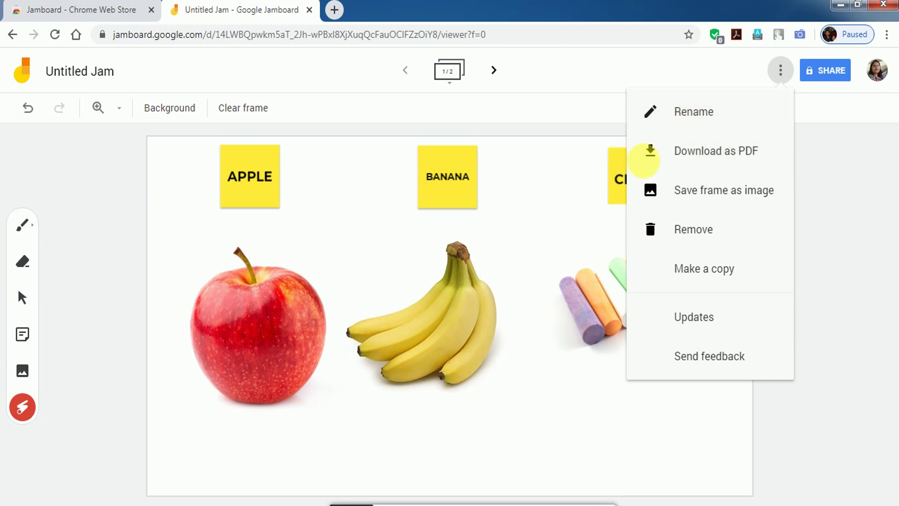
{"action": "left_click", "coordinate": [687, 110]}
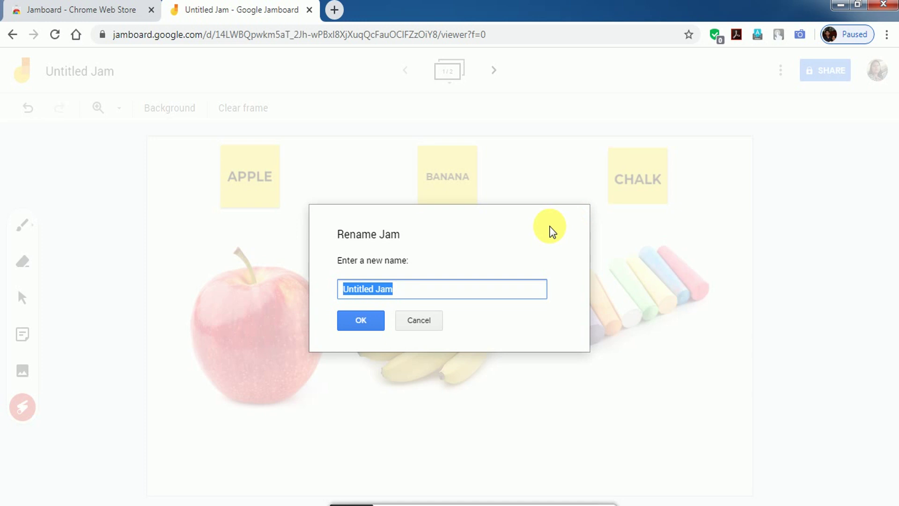
{"action": "type", "text": "aLPHABETS"}
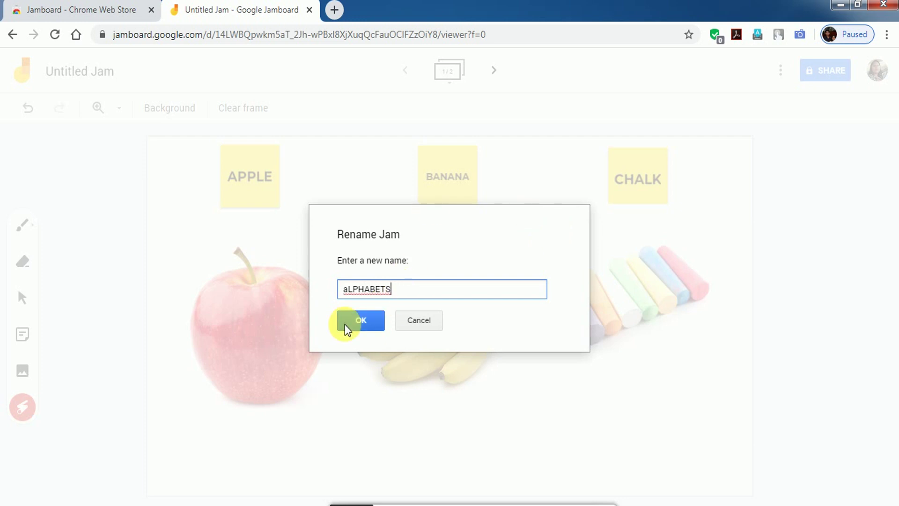
{"action": "left_click", "coordinate": [345, 324]}
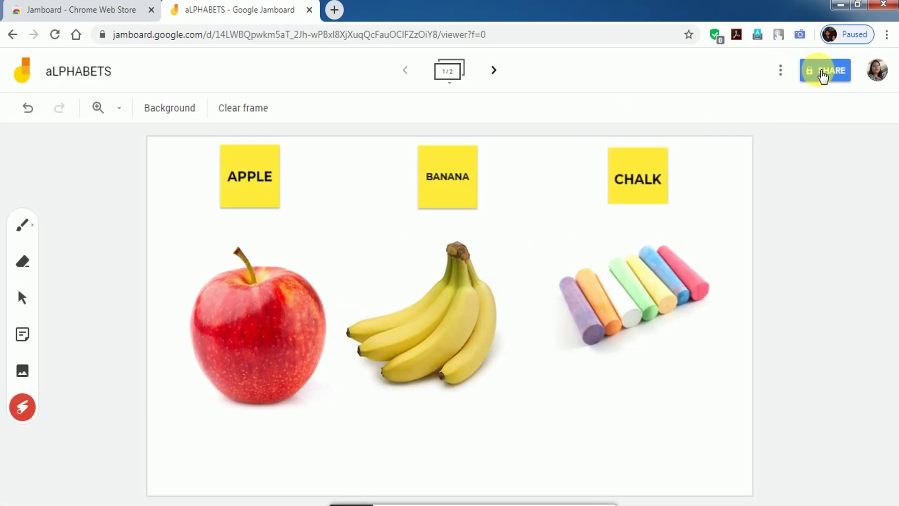
{"action": "left_click", "coordinate": [823, 73]}
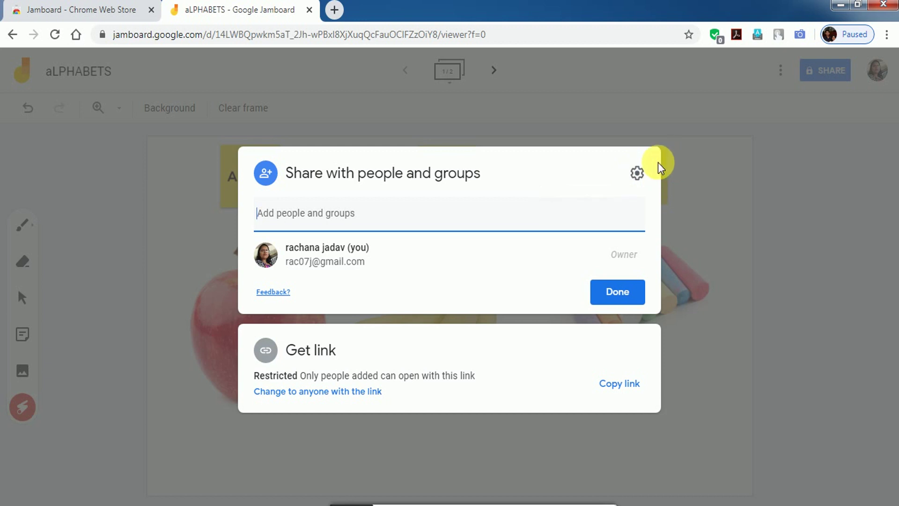
{"action": "left_click", "coordinate": [609, 294]}
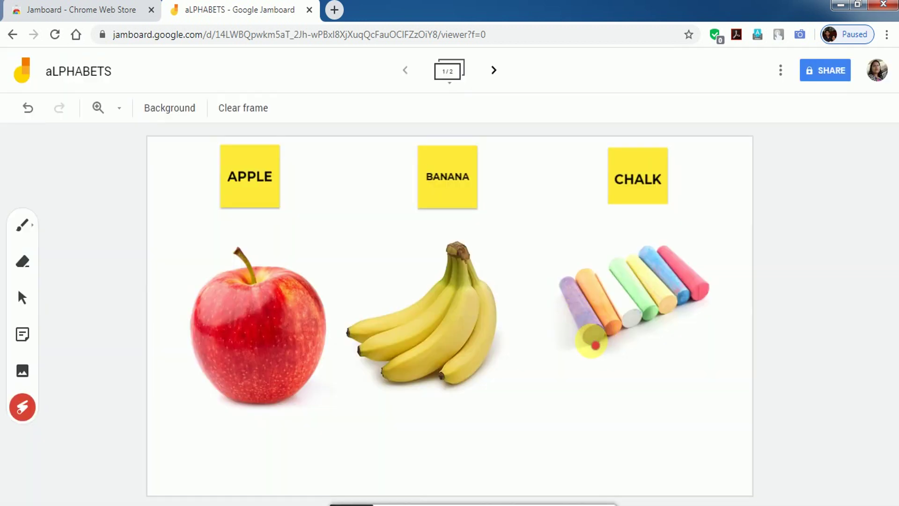